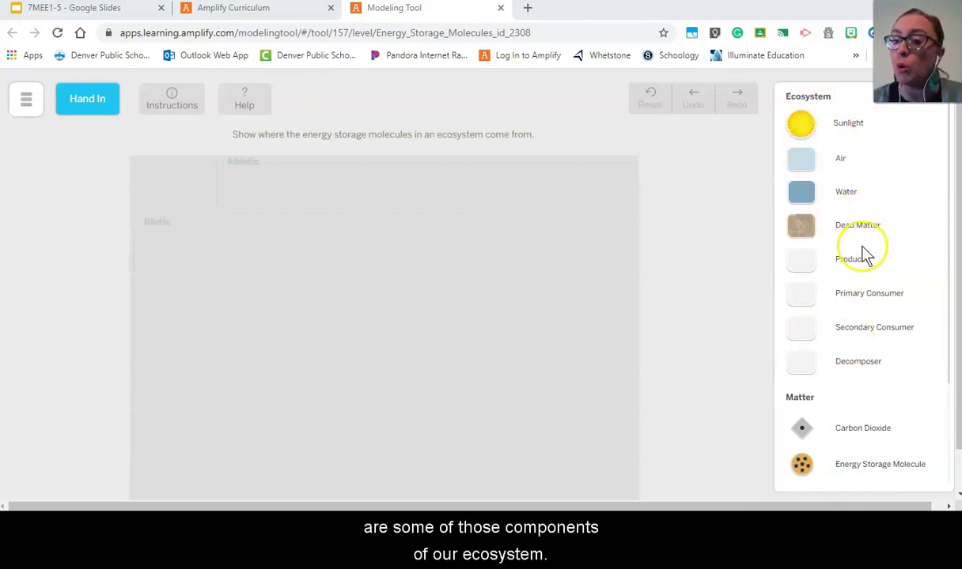
Step: Read the activity's goal and directions, then return to the model
{"action": "scroll", "coordinate": [868, 301], "scroll_direction": "down", "scroll_amount": 2}
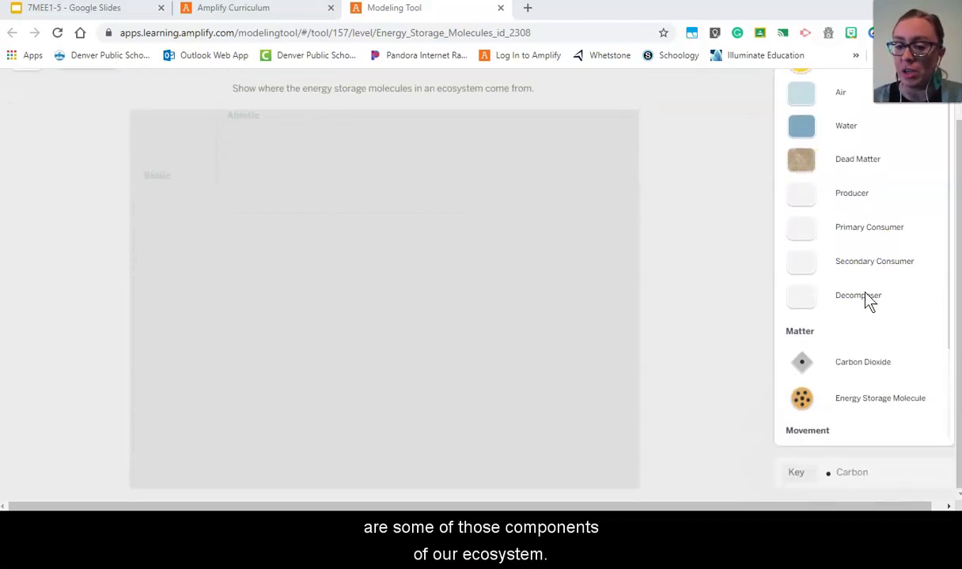
{"action": "scroll", "coordinate": [865, 293], "scroll_direction": "down", "scroll_amount": 3}
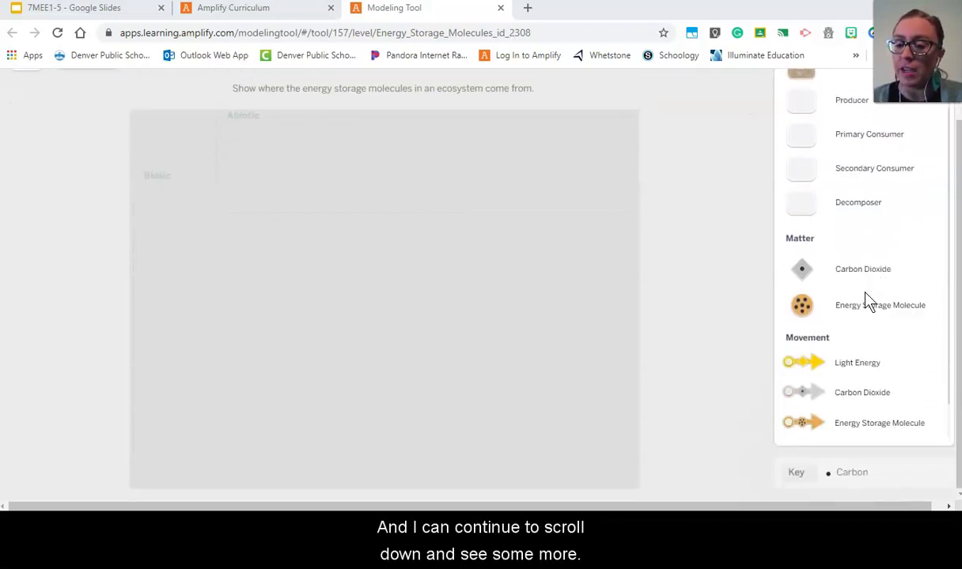
{"action": "scroll", "coordinate": [868, 301], "scroll_direction": "down", "scroll_amount": 1}
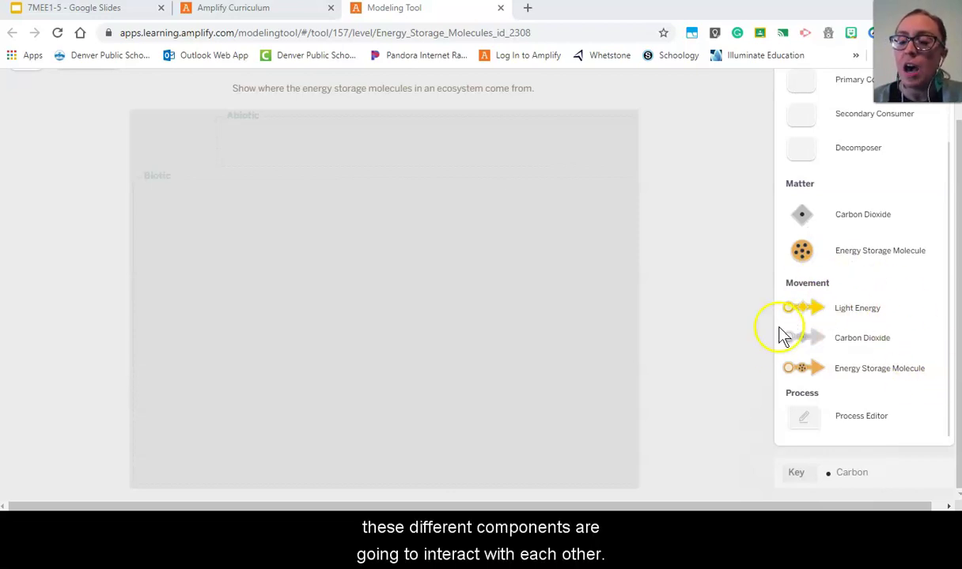
{"action": "scroll", "coordinate": [880, 215], "scroll_direction": "up", "scroll_amount": 5}
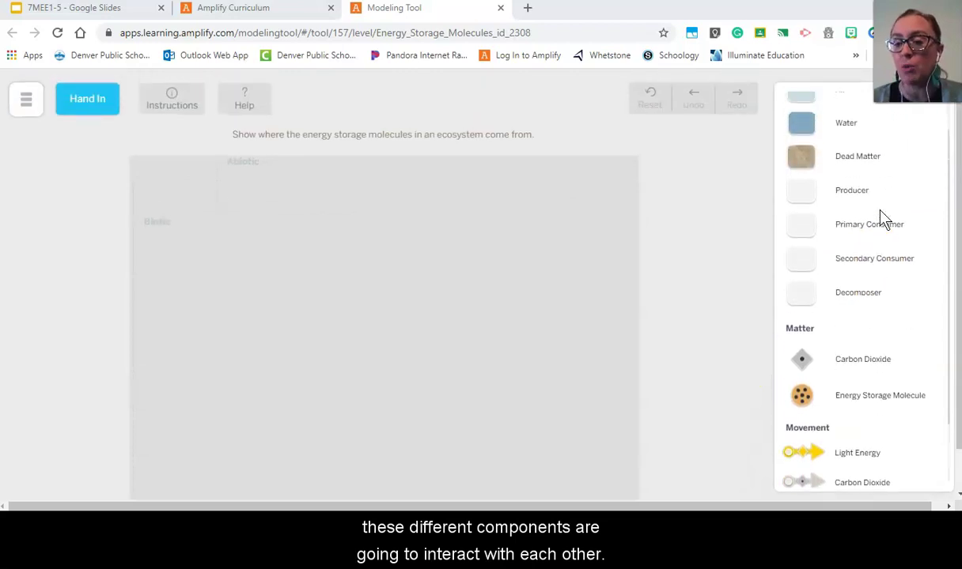
{"action": "scroll", "coordinate": [883, 219], "scroll_direction": "up", "scroll_amount": 2}
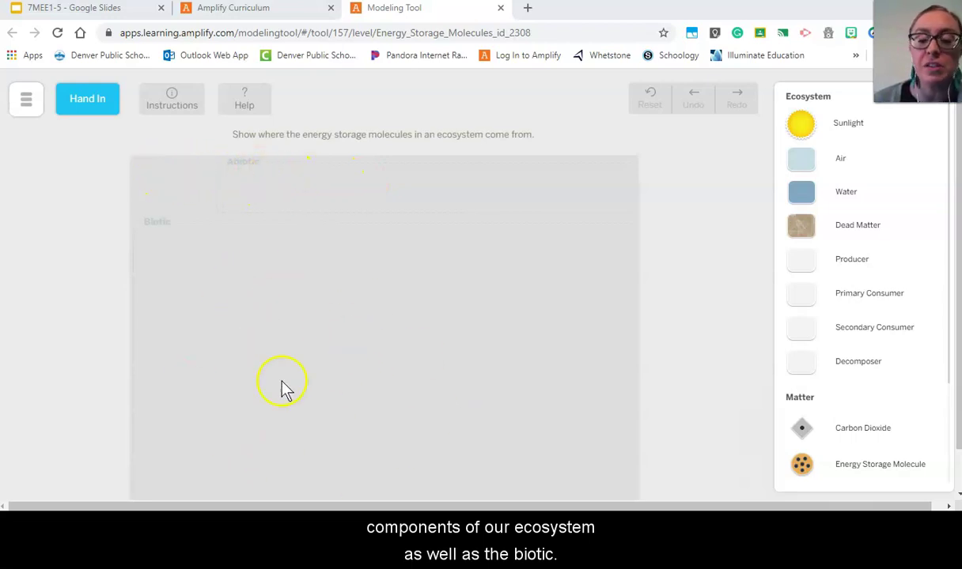
{"action": "left_click", "coordinate": [169, 102]}
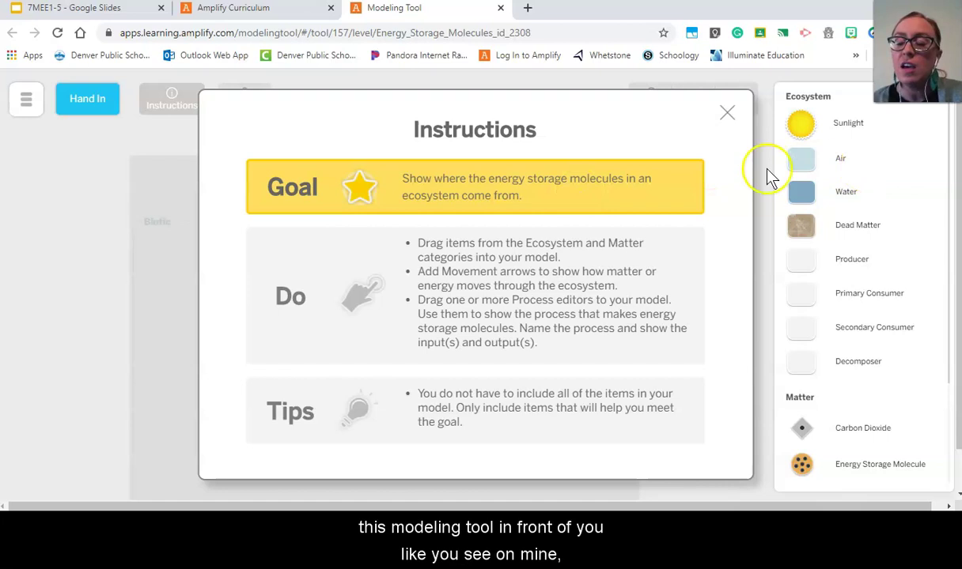
{"action": "left_click", "coordinate": [728, 115]}
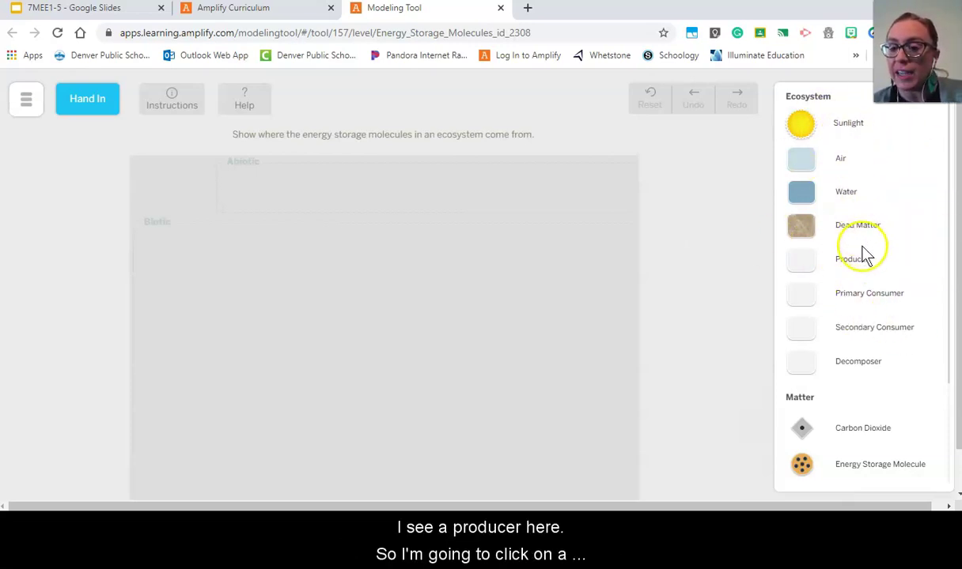
Step: Place a Producer card in the Biotic area at the model's centre
{"action": "scroll", "coordinate": [872, 285], "scroll_direction": "down", "scroll_amount": 1}
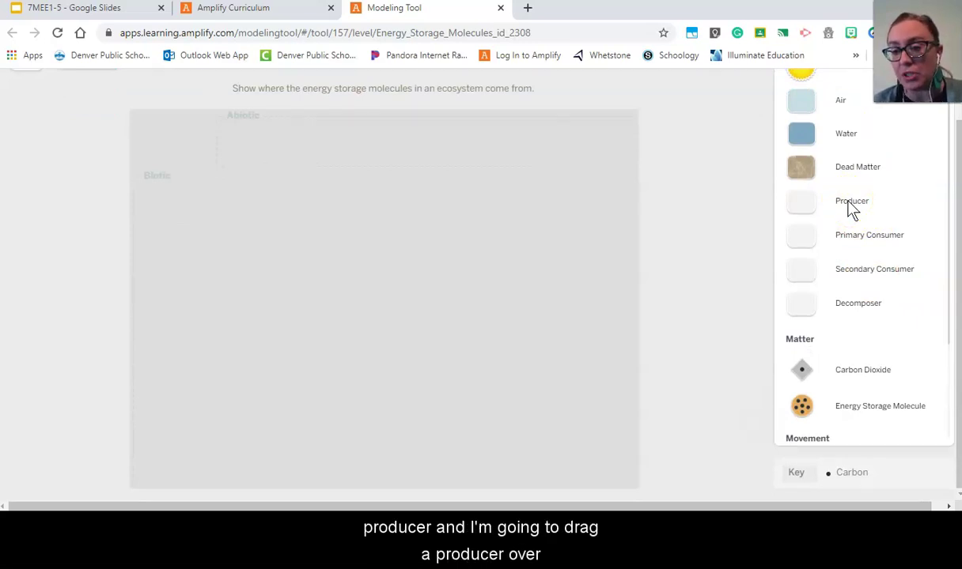
{"action": "left_click_drag", "start_coordinate": [851, 209], "coordinate": [493, 287]}
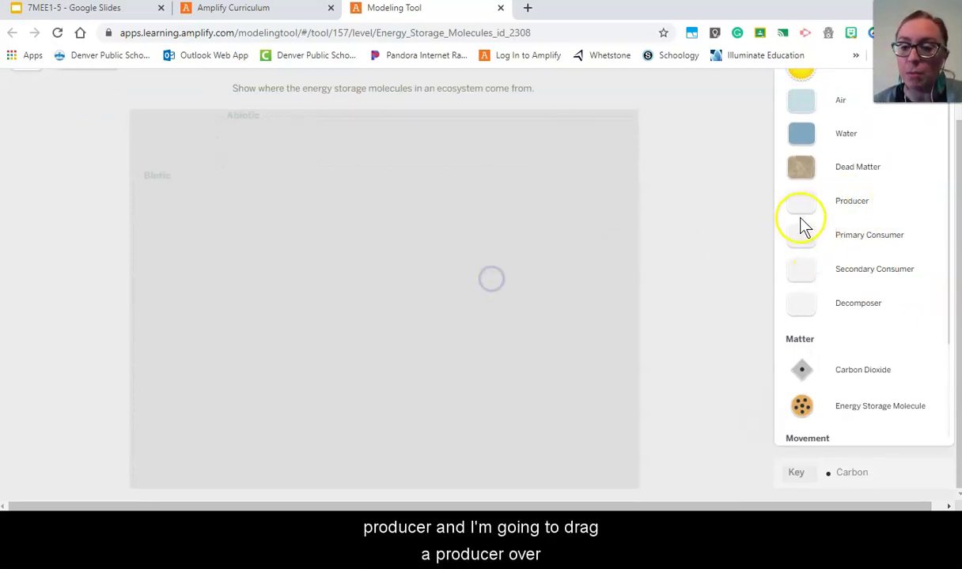
{"action": "left_click_drag", "start_coordinate": [799, 207], "coordinate": [386, 294]}
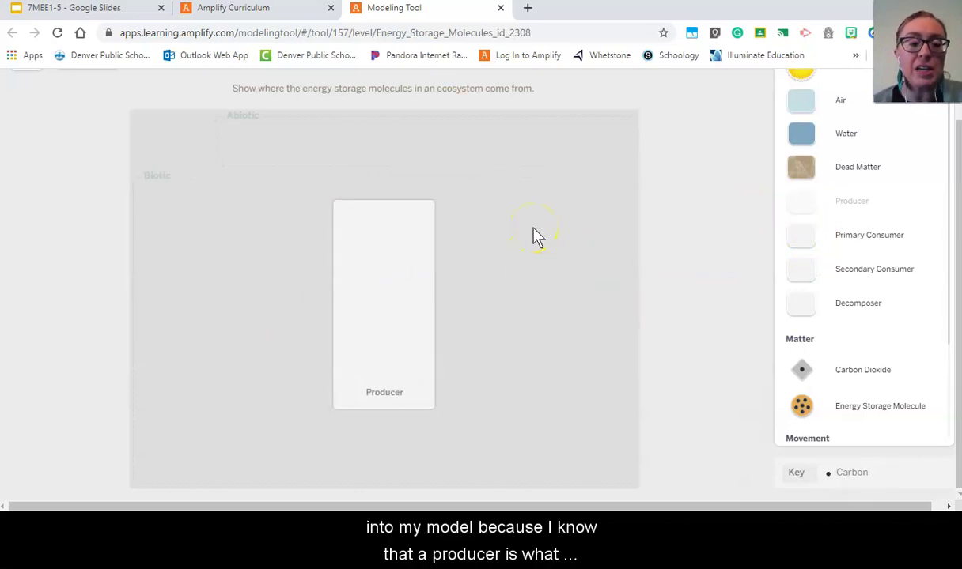
{"action": "left_click_drag", "start_coordinate": [445, 411], "coordinate": [399, 405]}
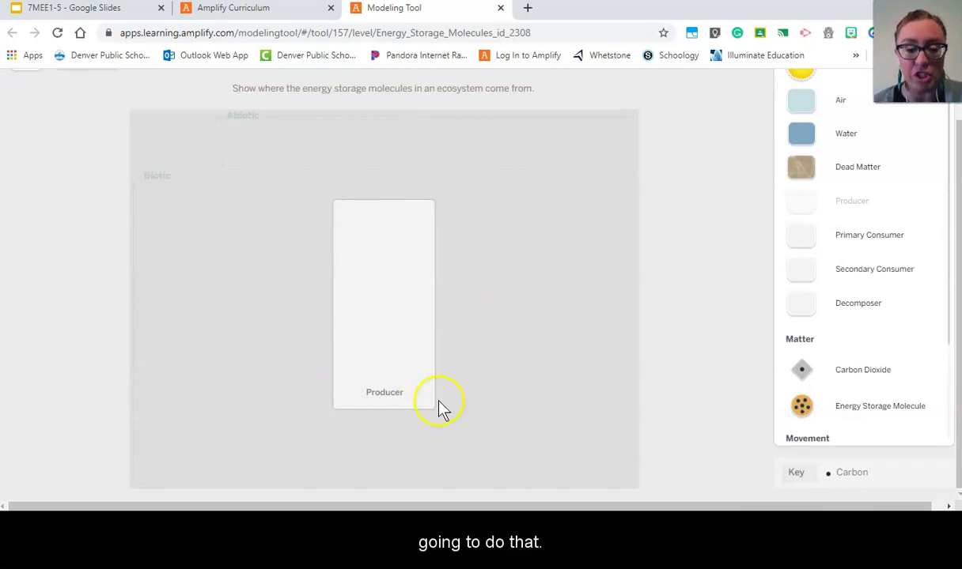
Step: Add five energy storage molecules from the Matter section into the Producer card
{"action": "scroll", "coordinate": [848, 286], "scroll_direction": "down", "scroll_amount": 1}
{"action": "scroll", "coordinate": [848, 289], "scroll_direction": "down", "scroll_amount": 4}
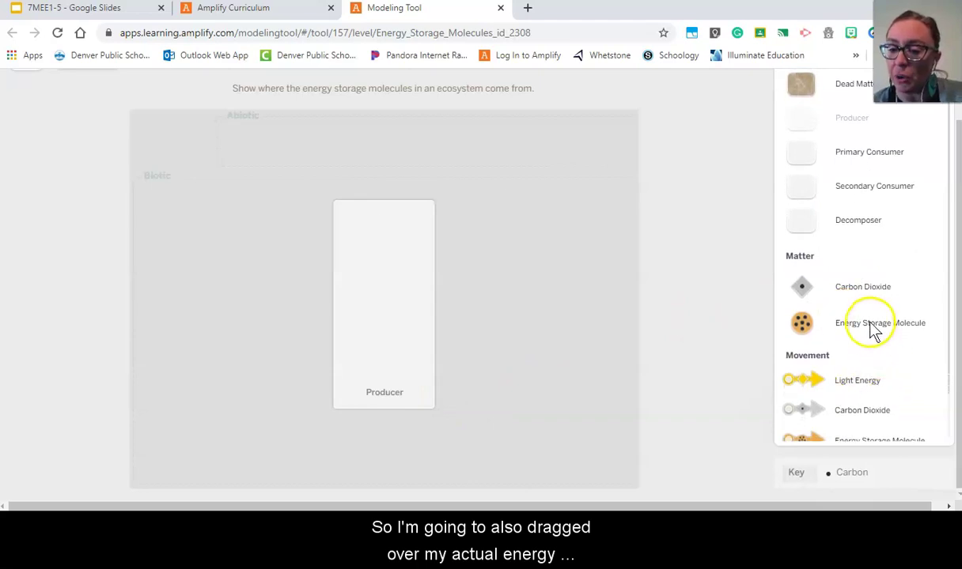
{"action": "left_click_drag", "start_coordinate": [805, 330], "coordinate": [400, 380]}
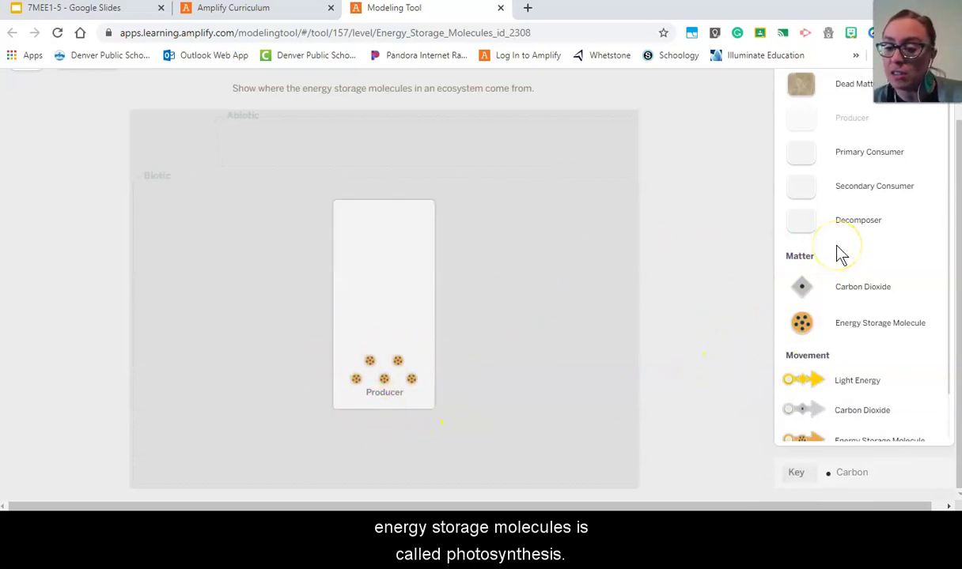
Step: Attach a Process Editor to the Producer card and open it for editing
{"action": "scroll", "coordinate": [840, 253], "scroll_direction": "down", "scroll_amount": 2}
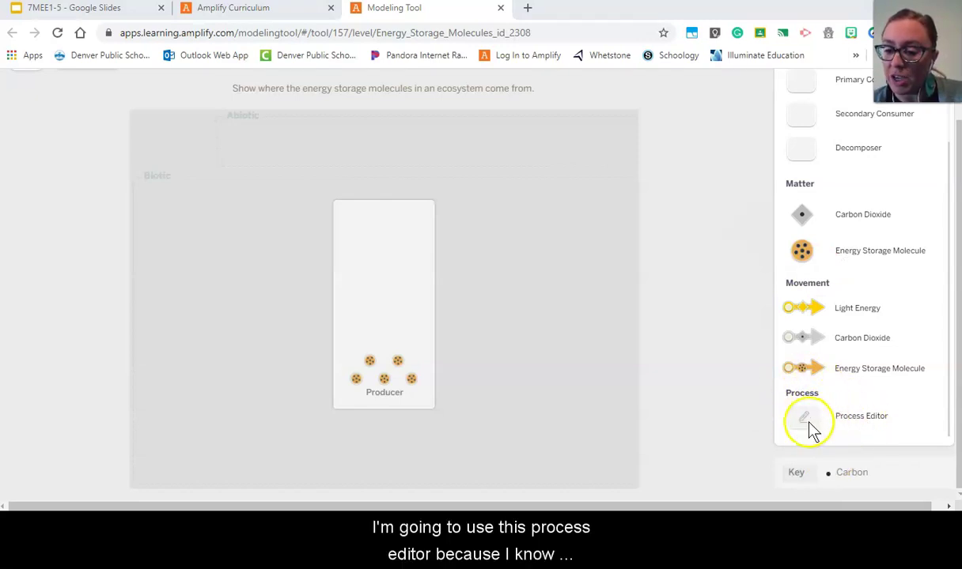
{"action": "left_click_drag", "start_coordinate": [808, 425], "coordinate": [387, 285]}
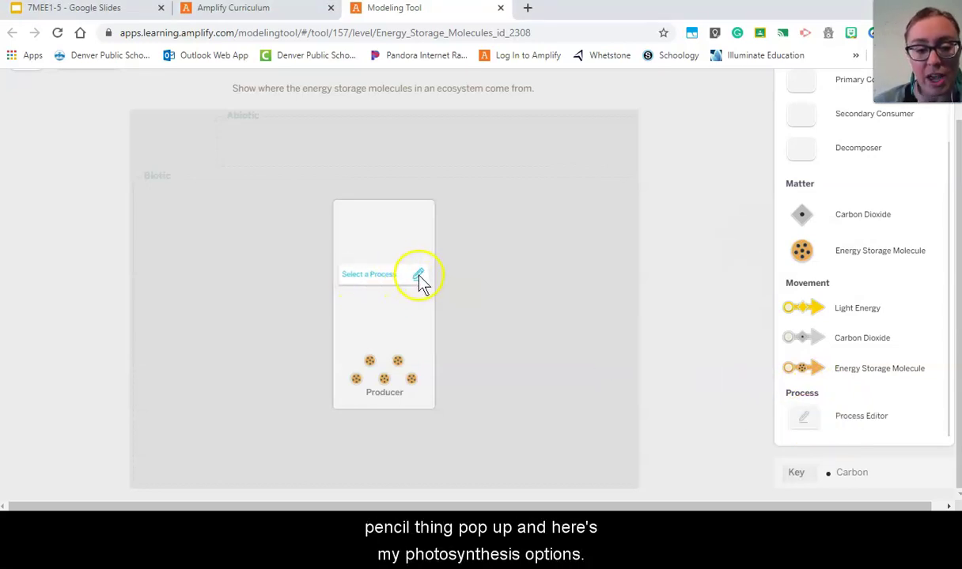
{"action": "left_click", "coordinate": [419, 275]}
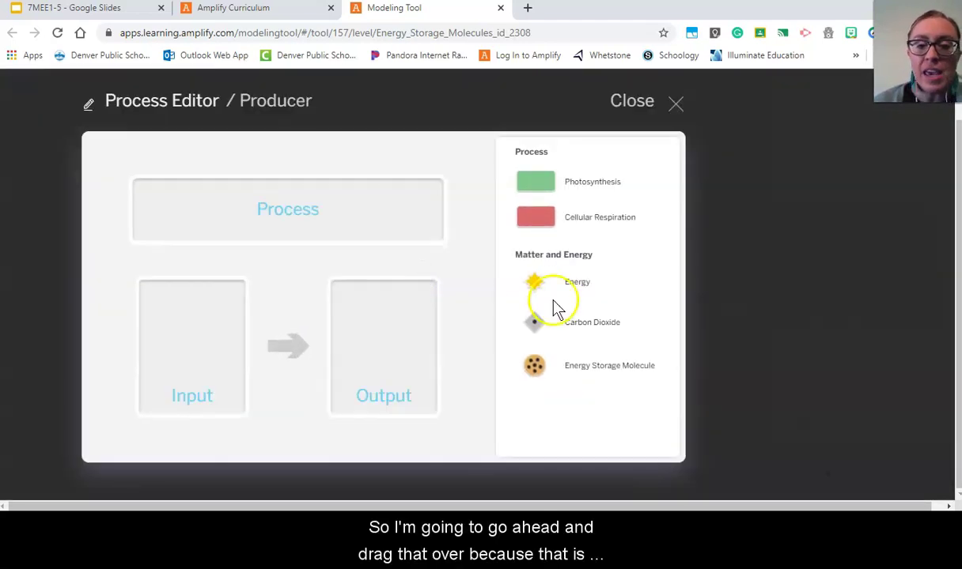
Step: Make the Producer's process Photosynthesis: energy and carbon dioxide in, energy storage molecule out
{"action": "left_click_drag", "start_coordinate": [543, 184], "coordinate": [272, 218]}
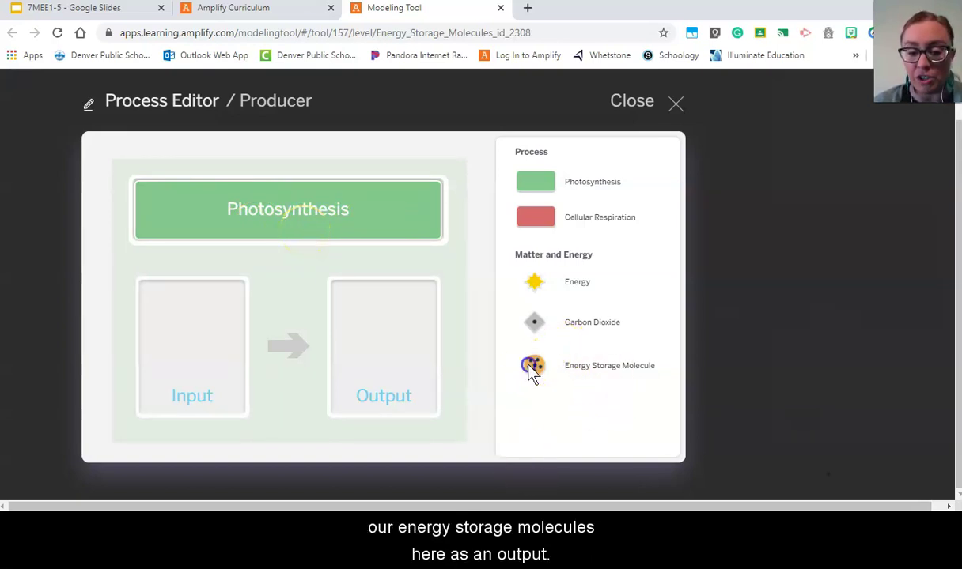
{"action": "left_click_drag", "start_coordinate": [532, 371], "coordinate": [373, 371]}
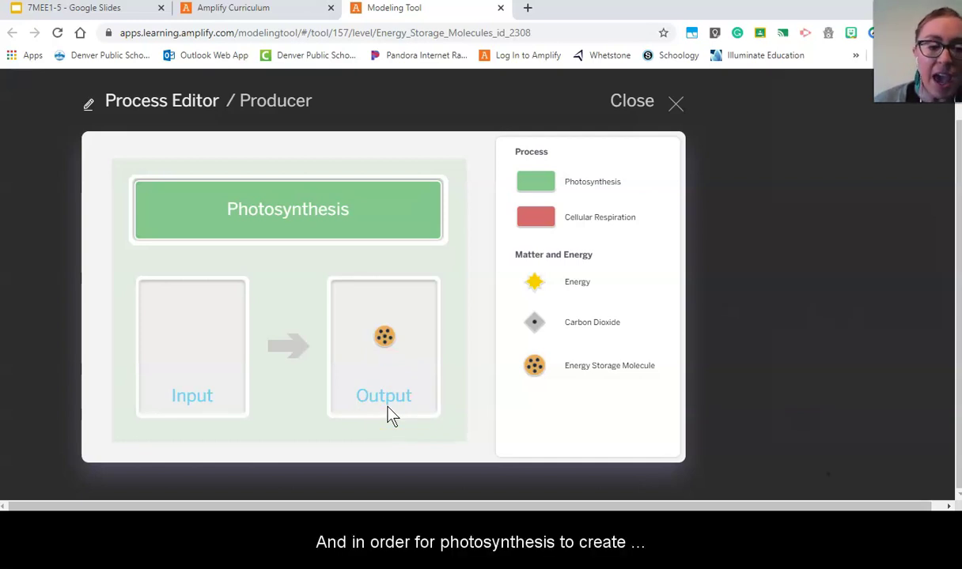
{"action": "left_click", "coordinate": [324, 215]}
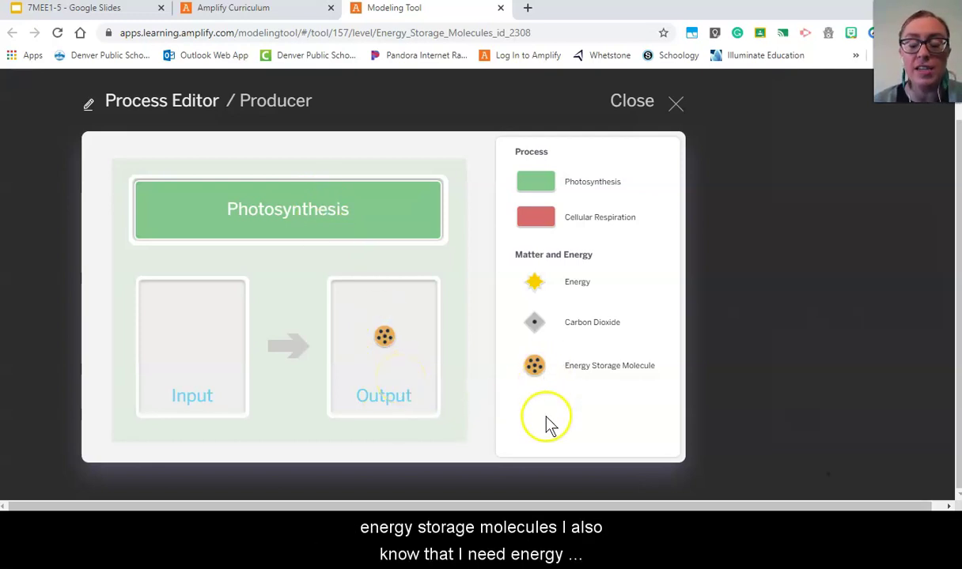
{"action": "left_click_drag", "start_coordinate": [537, 290], "coordinate": [198, 317]}
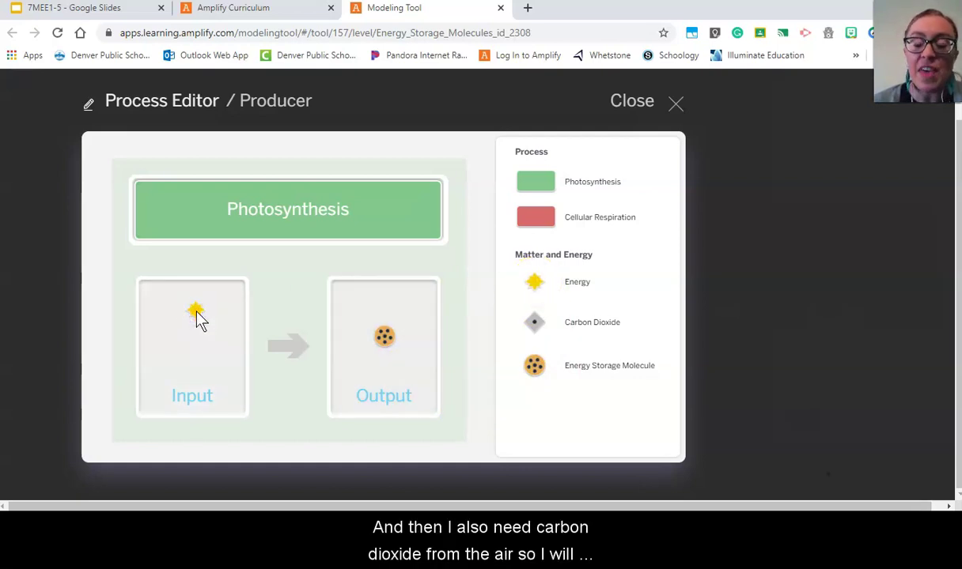
{"action": "left_click_drag", "start_coordinate": [540, 336], "coordinate": [176, 347]}
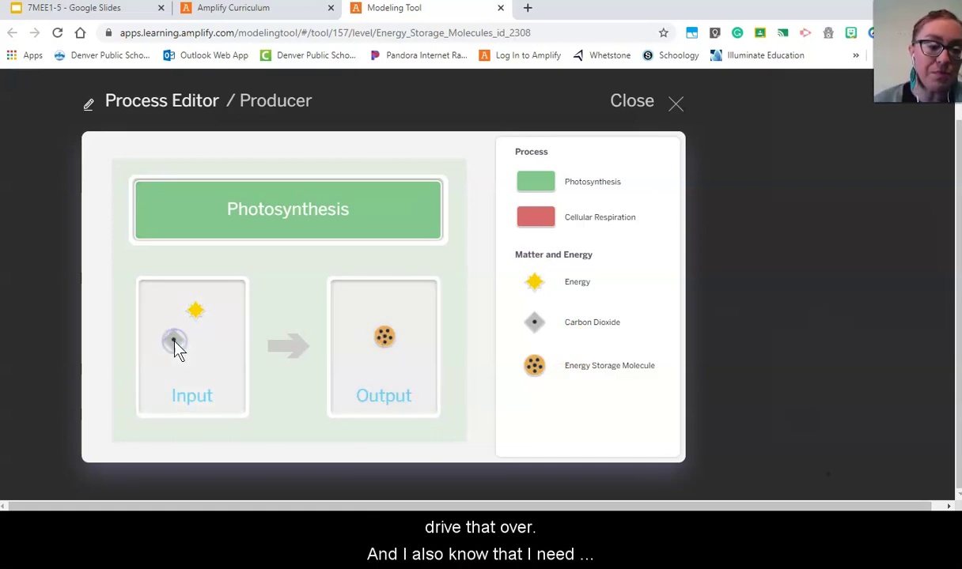
{"action": "left_click", "coordinate": [194, 365]}
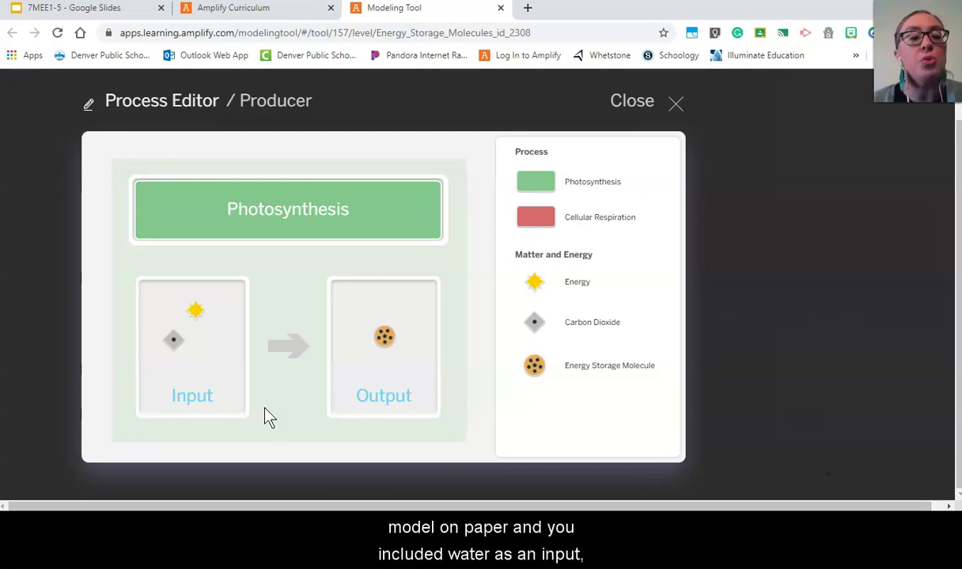
{"action": "left_click", "coordinate": [150, 401]}
{"action": "left_click", "coordinate": [229, 387]}
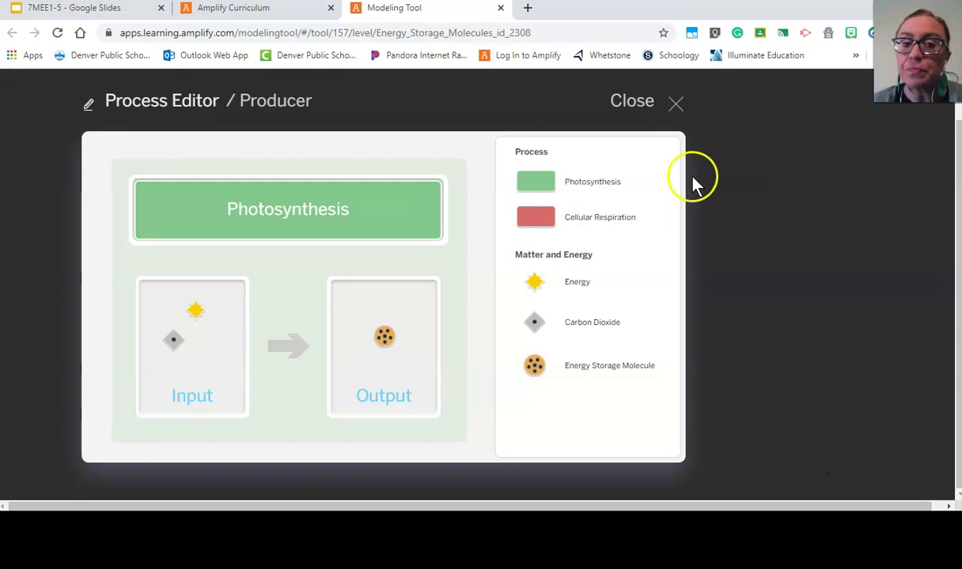
{"action": "left_click", "coordinate": [630, 102]}
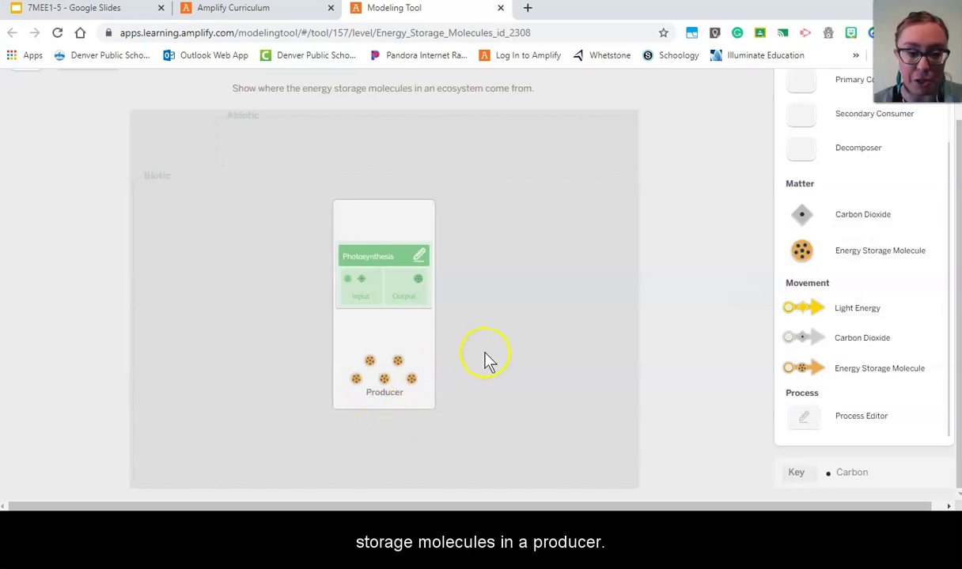
Step: Place a Sunlight component in the model's upper-left area beside the Producer
{"action": "scroll", "coordinate": [485, 359], "scroll_direction": "up", "scroll_amount": 1}
{"action": "scroll", "coordinate": [488, 360], "scroll_direction": "up", "scroll_amount": 1}
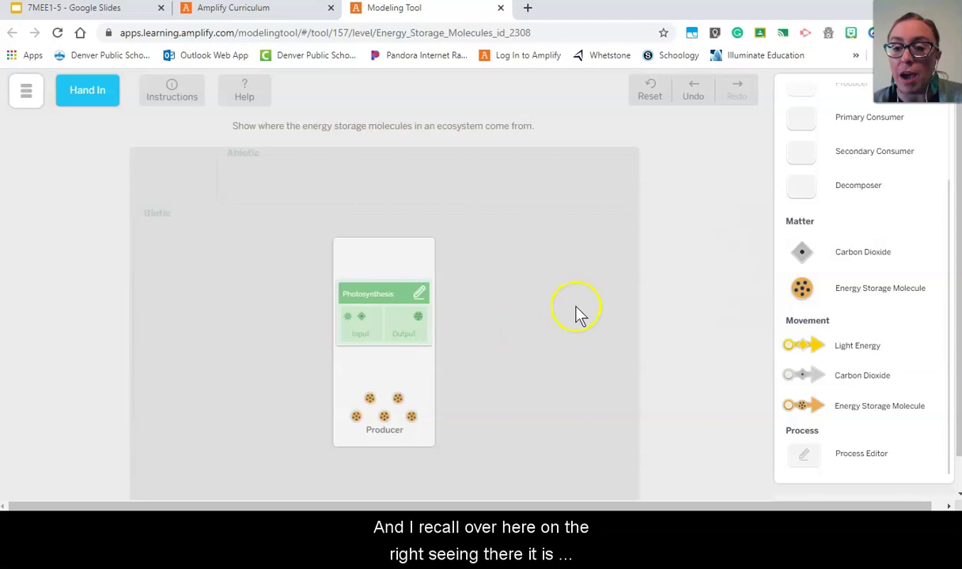
{"action": "scroll", "coordinate": [853, 190], "scroll_direction": "up", "scroll_amount": 2}
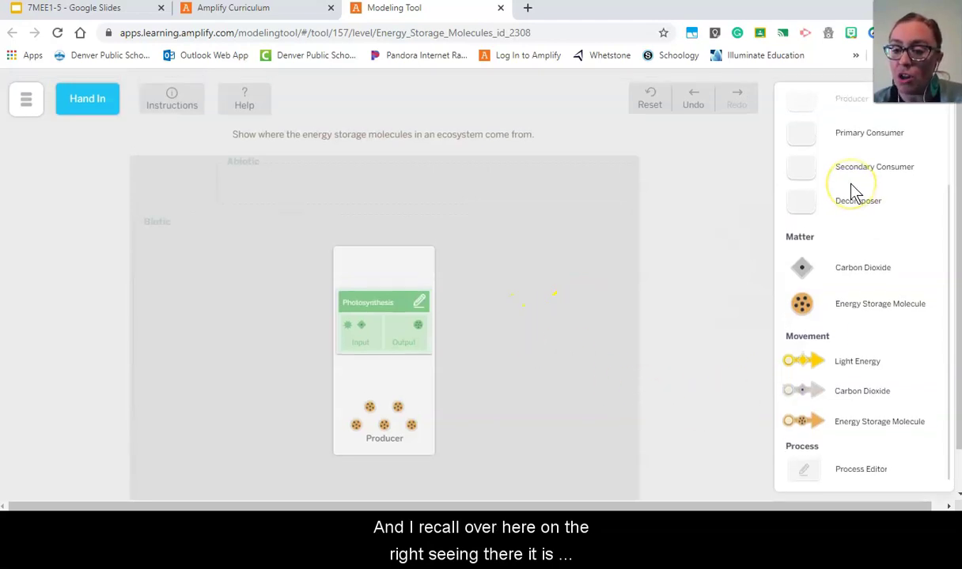
{"action": "scroll", "coordinate": [853, 190], "scroll_direction": "up", "scroll_amount": 3}
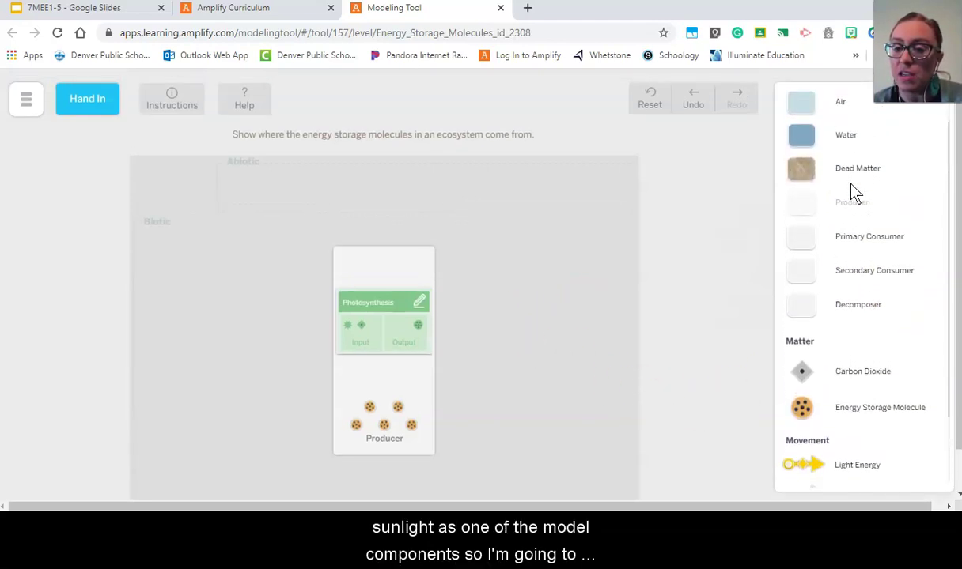
{"action": "scroll", "coordinate": [853, 190], "scroll_direction": "up", "scroll_amount": 1}
{"action": "left_click_drag", "start_coordinate": [800, 111], "coordinate": [173, 193]}
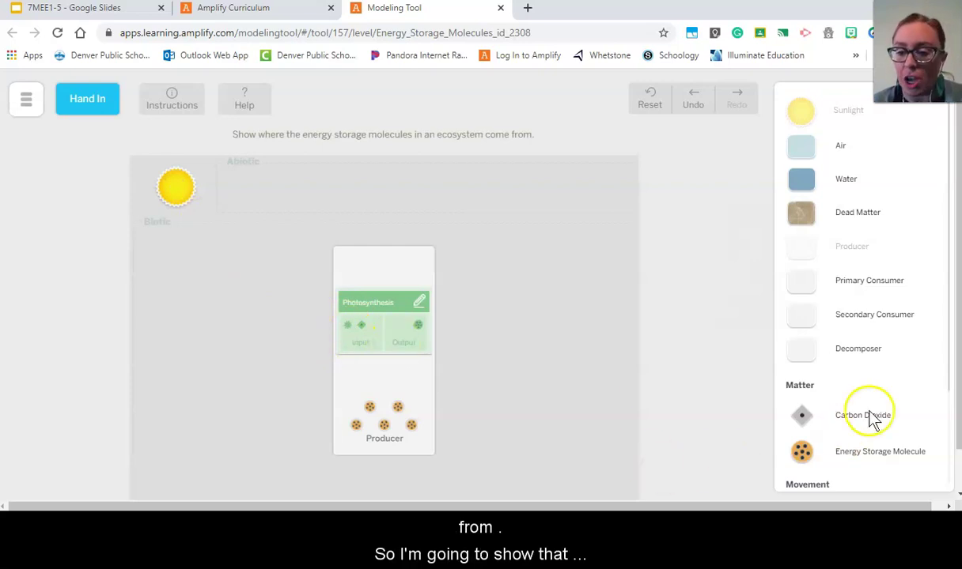
{"action": "scroll", "coordinate": [869, 419], "scroll_direction": "down", "scroll_amount": 2}
{"action": "scroll", "coordinate": [869, 419], "scroll_direction": "down", "scroll_amount": 1}
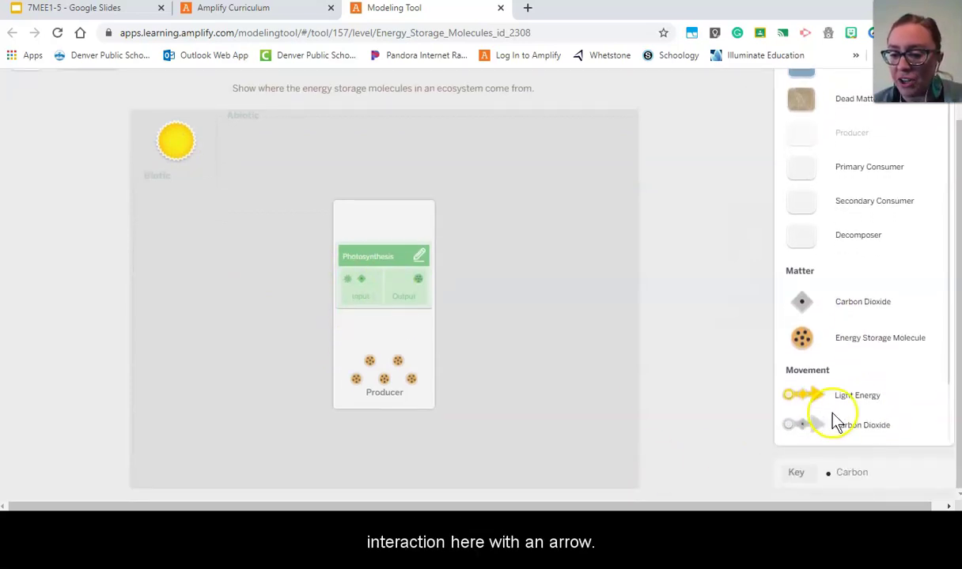
Step: Draw a Light Energy arrow from the Sunlight into the Producer's Photosynthesis
{"action": "left_click_drag", "start_coordinate": [810, 403], "coordinate": [332, 263]}
{"action": "left_click", "coordinate": [222, 208]}
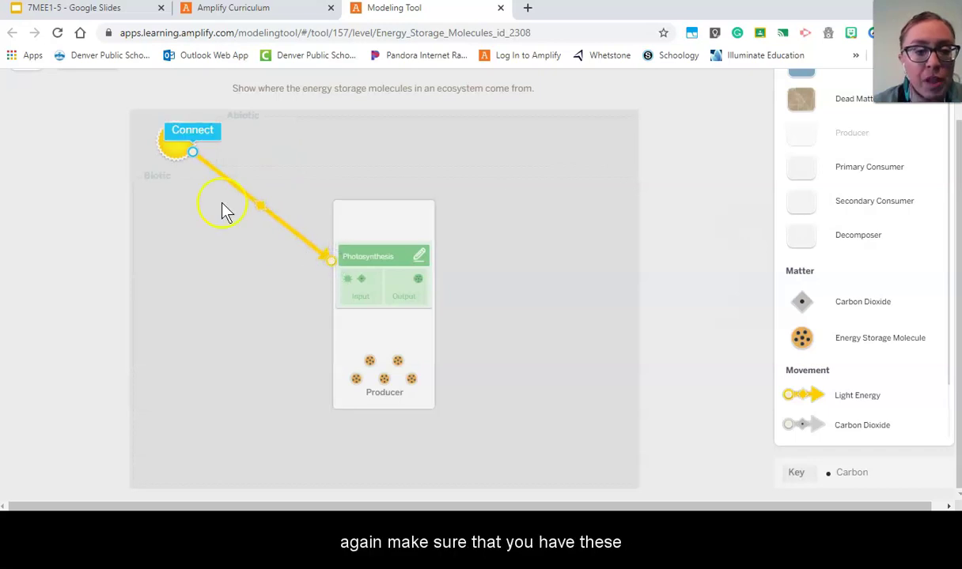
{"action": "left_click", "coordinate": [192, 136]}
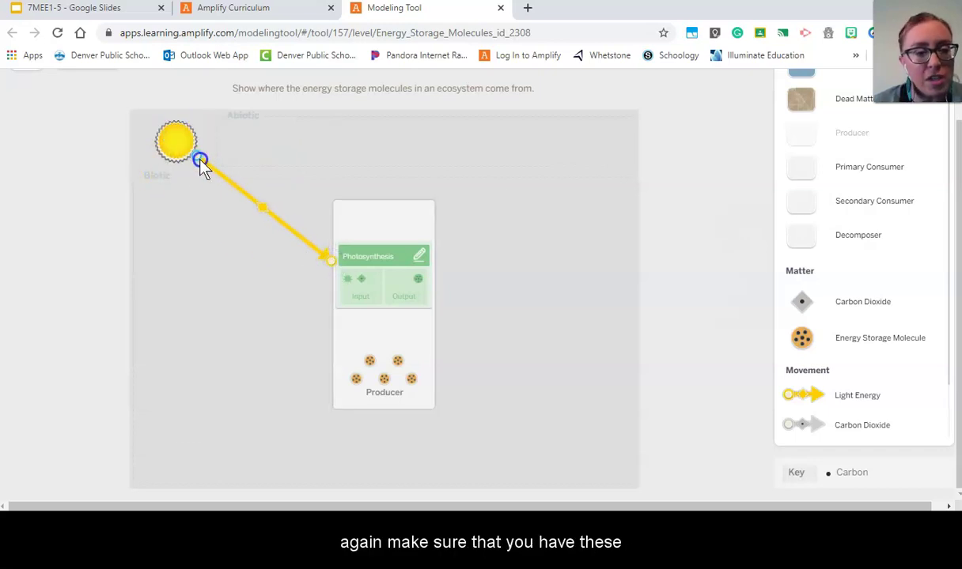
{"action": "left_click_drag", "start_coordinate": [190, 158], "coordinate": [336, 265]}
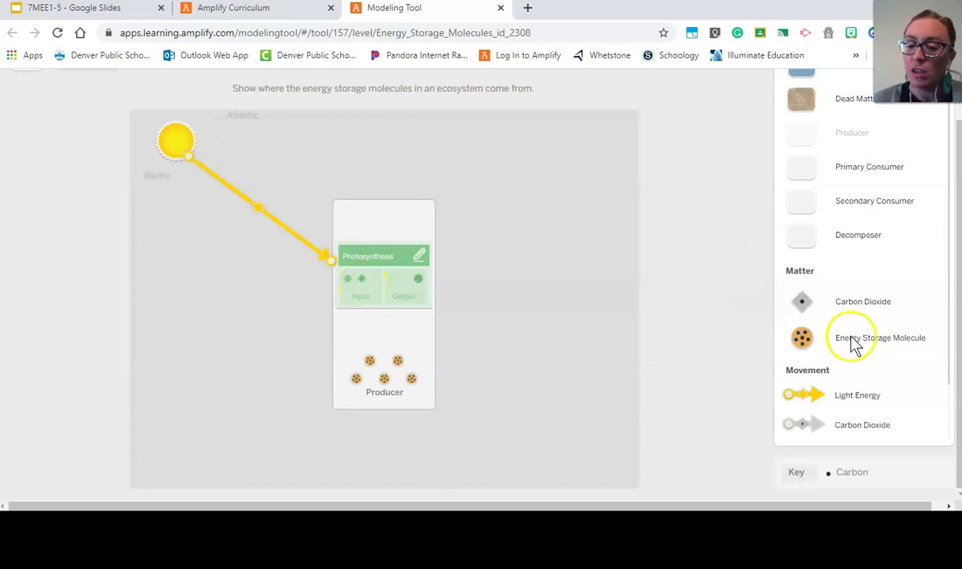
Step: Place an Air strip across the Abiotic area above the Producer
{"action": "scroll", "coordinate": [869, 125], "scroll_direction": "up", "scroll_amount": 2}
{"action": "scroll", "coordinate": [870, 124], "scroll_direction": "up", "scroll_amount": 2}
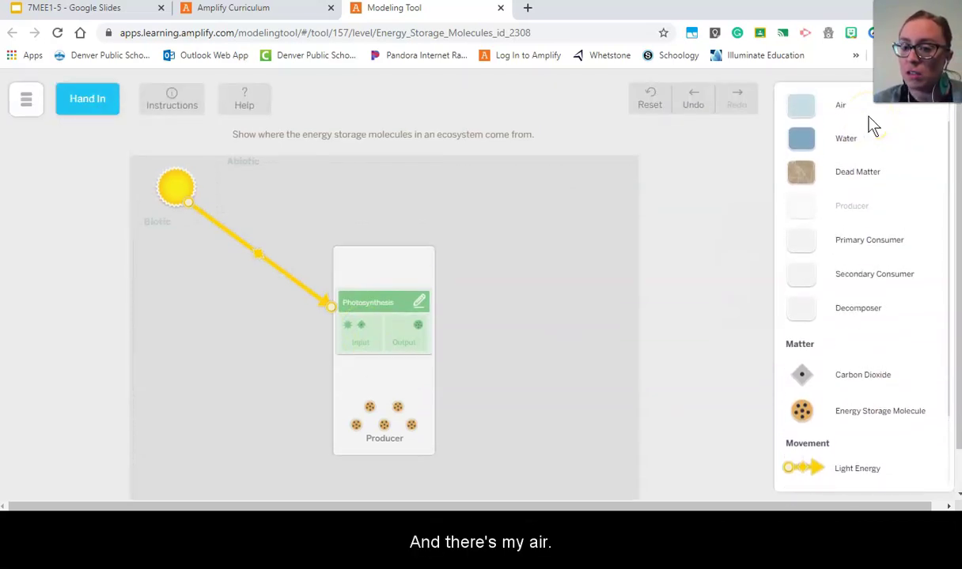
{"action": "left_click_drag", "start_coordinate": [800, 120], "coordinate": [424, 194]}
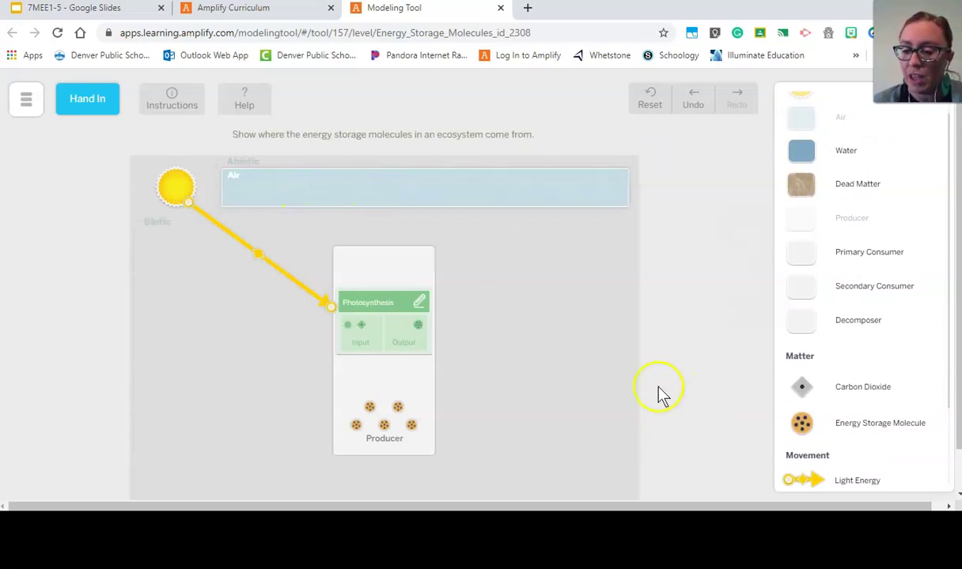
Step: Fill the Air strip with carbon dioxide molecules
{"action": "left_click_drag", "start_coordinate": [801, 386], "coordinate": [439, 195]}
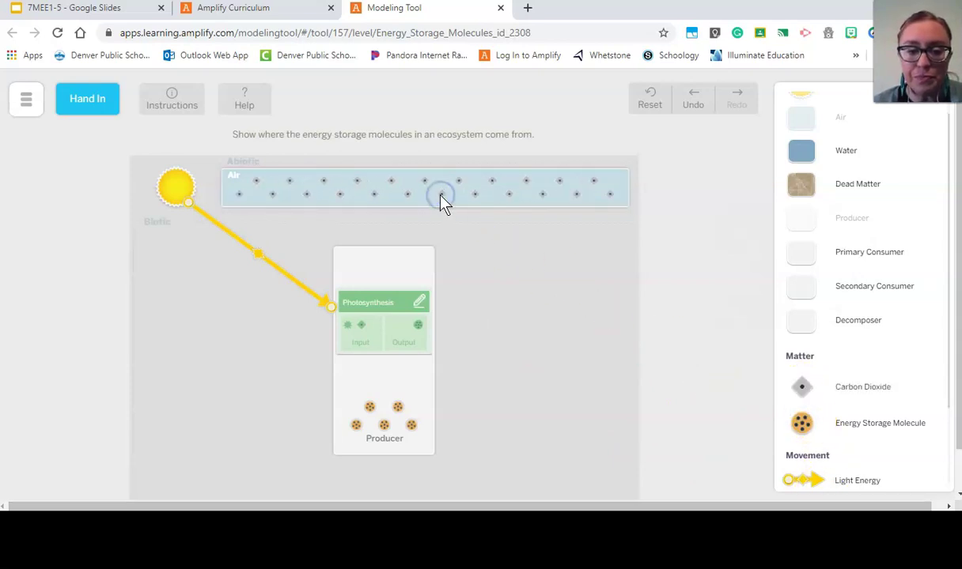
{"action": "left_click", "coordinate": [682, 419]}
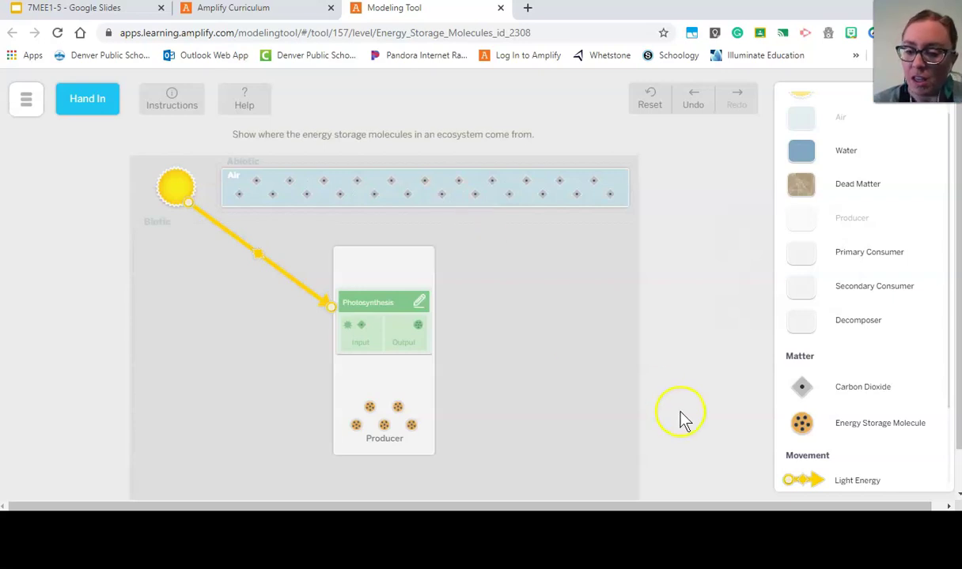
{"action": "scroll", "coordinate": [886, 418], "scroll_direction": "down", "scroll_amount": 2}
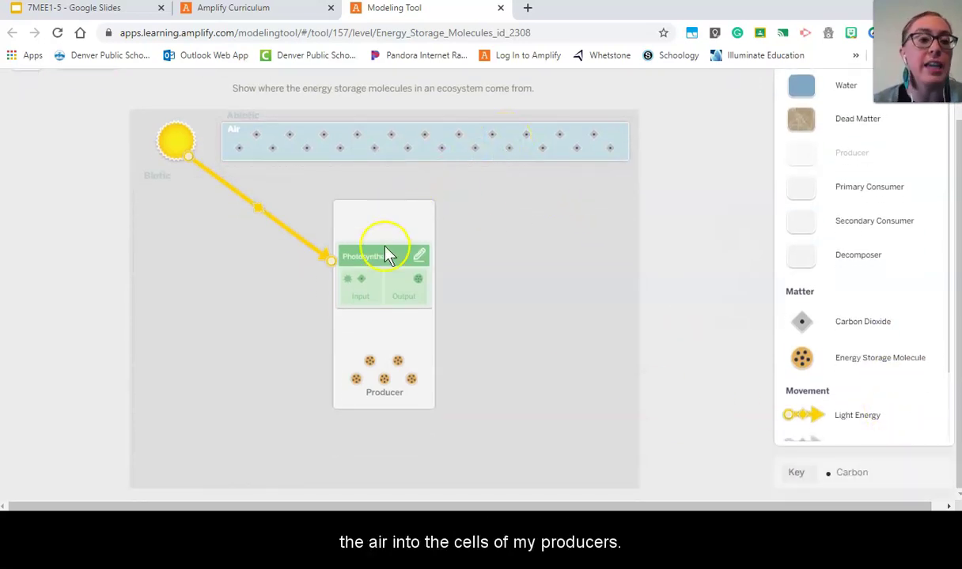
Step: Connect a Carbon Dioxide arrow starting at the Air strip and ending in the Producer
{"action": "scroll", "coordinate": [880, 390], "scroll_direction": "down", "scroll_amount": 1}
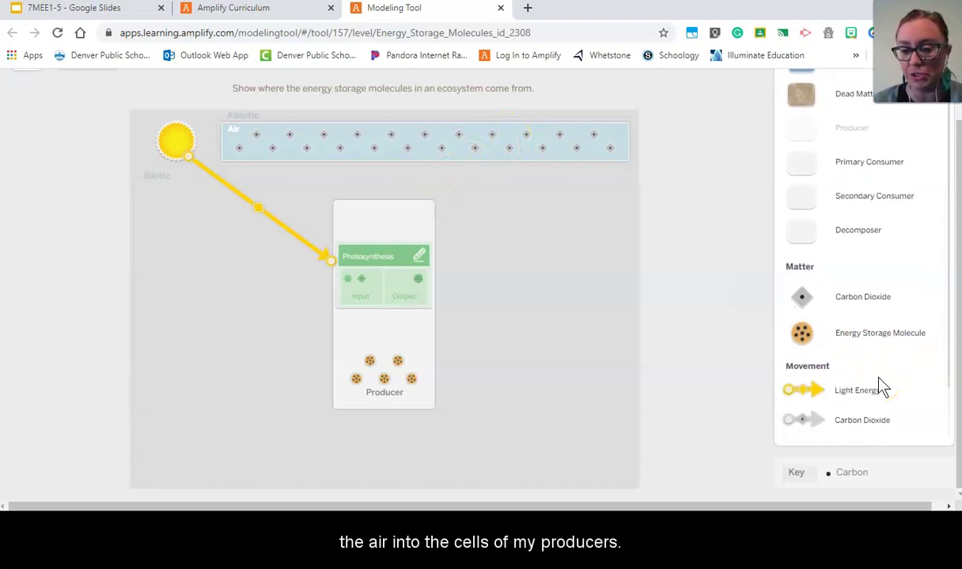
{"action": "scroll", "coordinate": [883, 388], "scroll_direction": "down", "scroll_amount": 3}
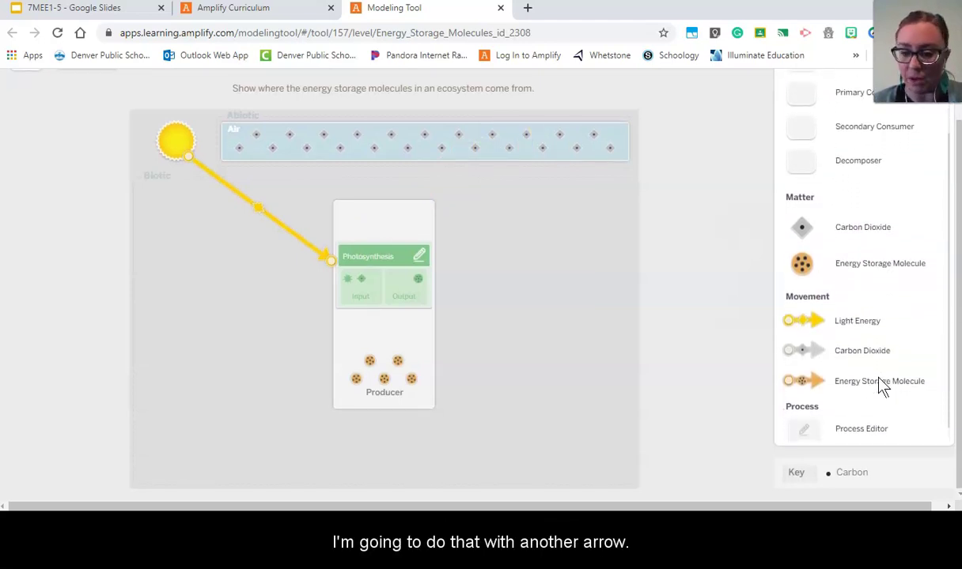
{"action": "scroll", "coordinate": [880, 387], "scroll_direction": "up", "scroll_amount": 2}
{"action": "left_click_drag", "start_coordinate": [798, 408], "coordinate": [580, 352]}
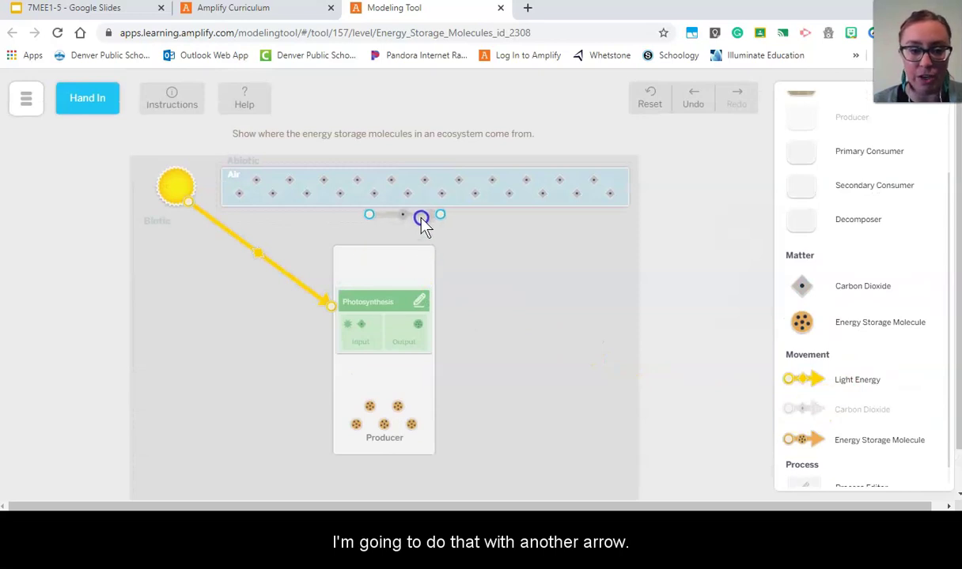
{"action": "left_click_drag", "start_coordinate": [421, 219], "coordinate": [396, 208]}
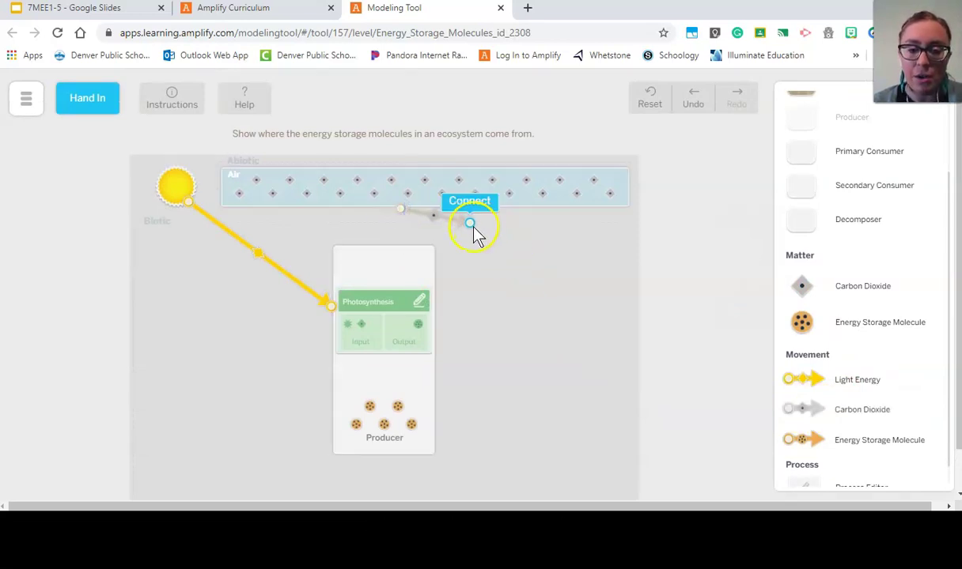
{"action": "left_click_drag", "start_coordinate": [470, 225], "coordinate": [376, 237]}
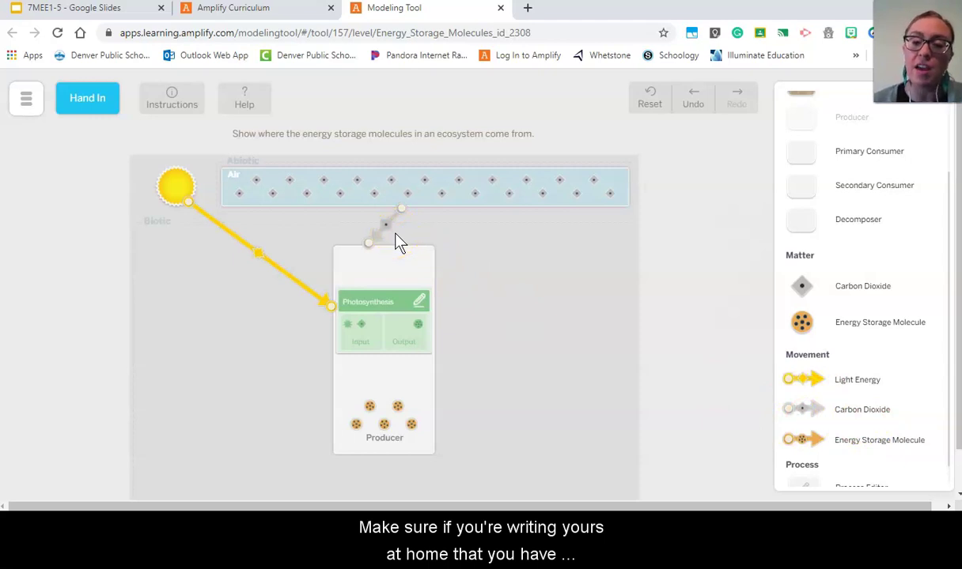
{"action": "left_click", "coordinate": [507, 266]}
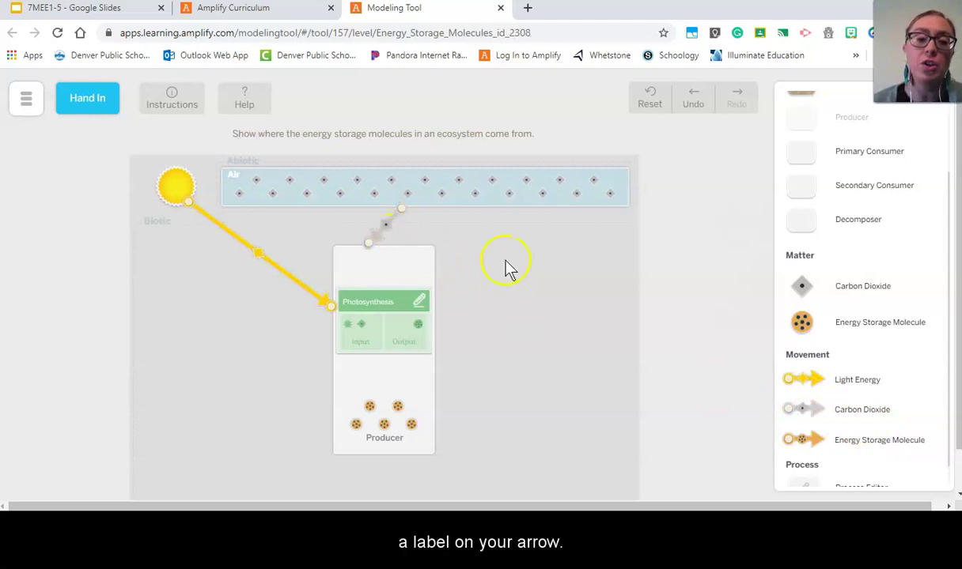
{"action": "scroll", "coordinate": [593, 314], "scroll_direction": "down", "scroll_amount": 1}
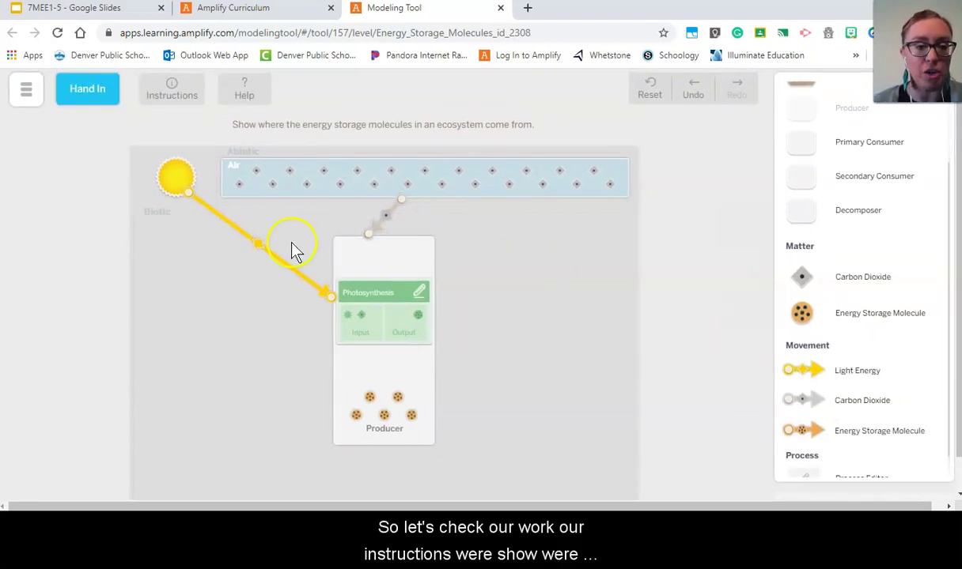
{"action": "left_click", "coordinate": [170, 96]}
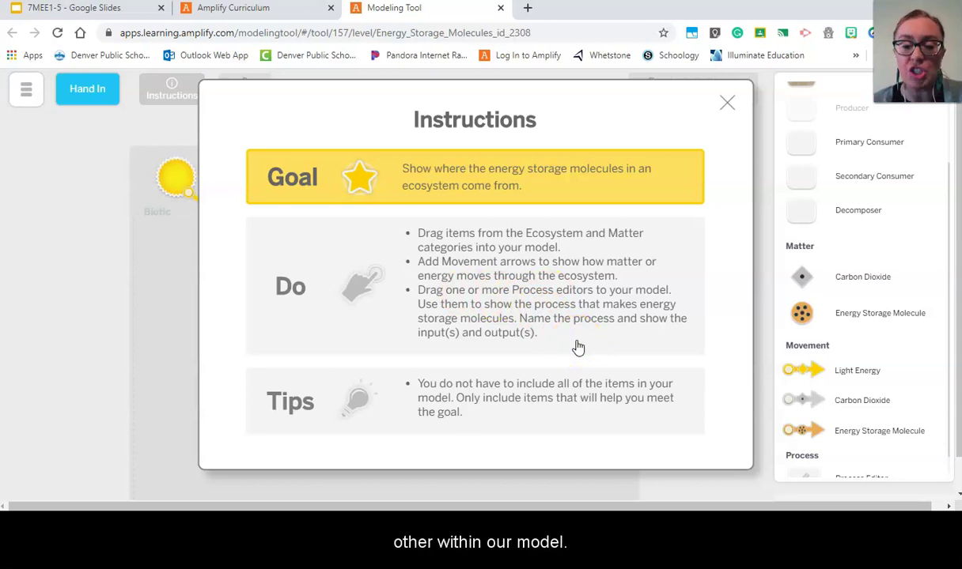
{"action": "left_click", "coordinate": [728, 103]}
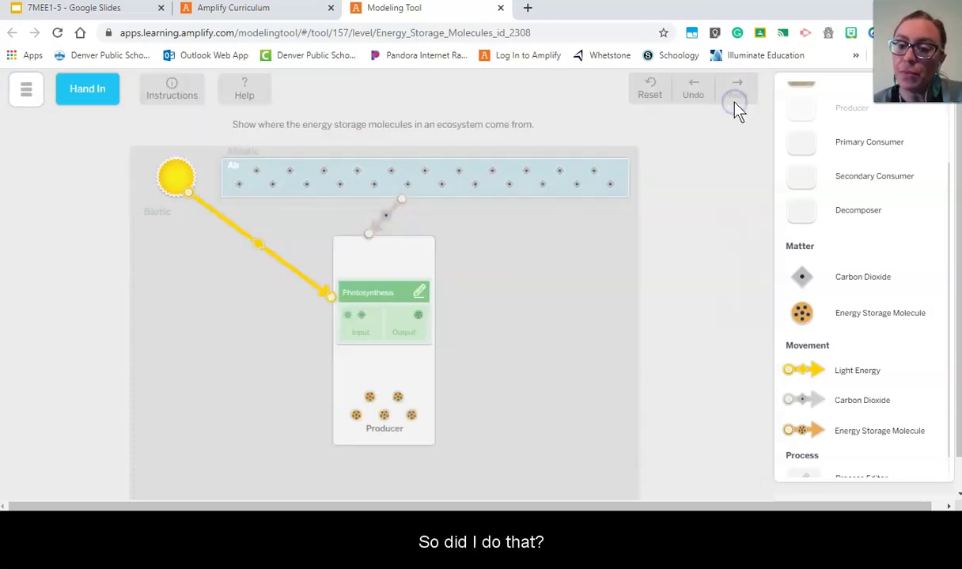